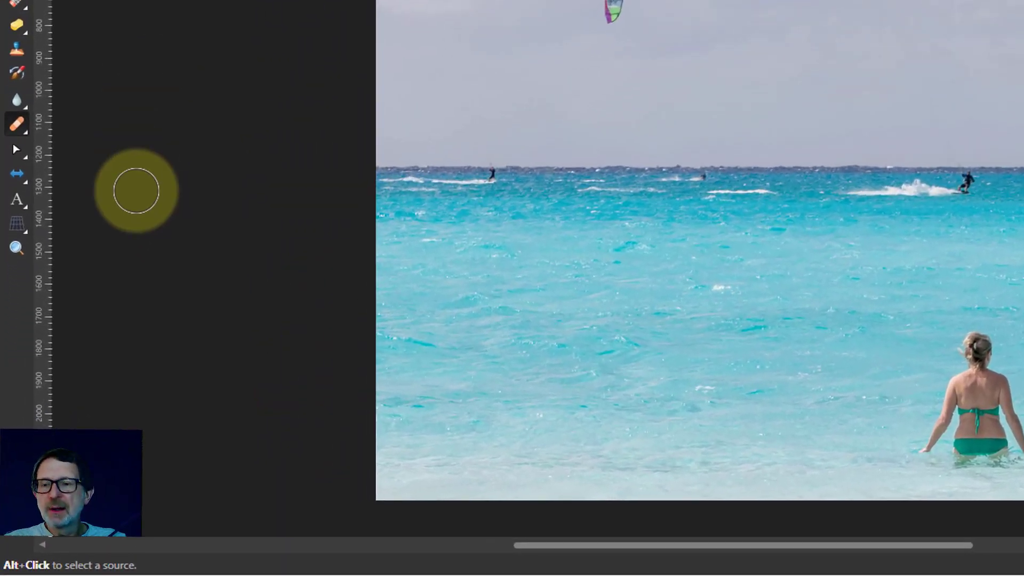
# - Choose the Patch Tool from the healing tools flyout
pyautogui.click(17, 124)
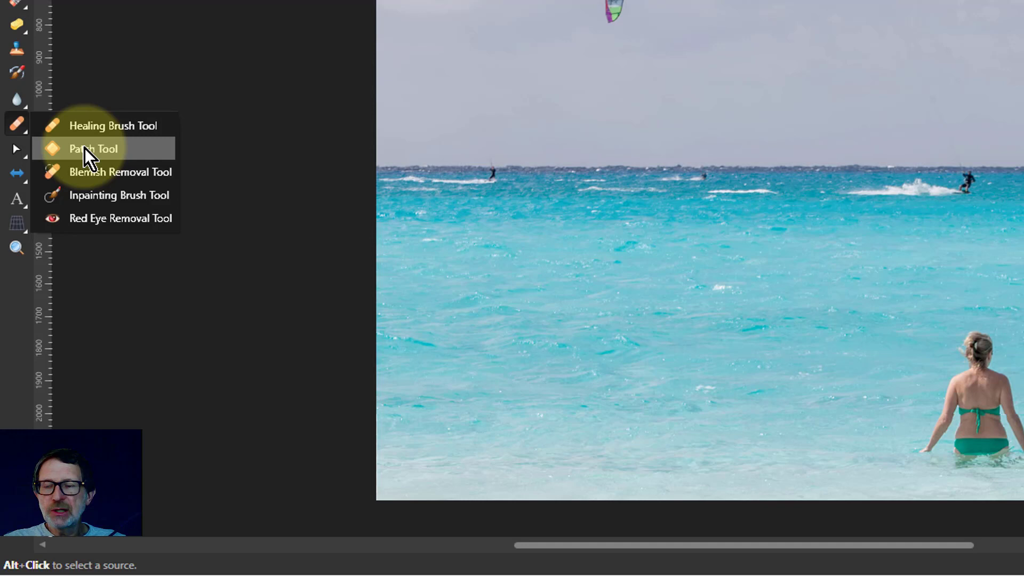
pyautogui.click(84, 148)
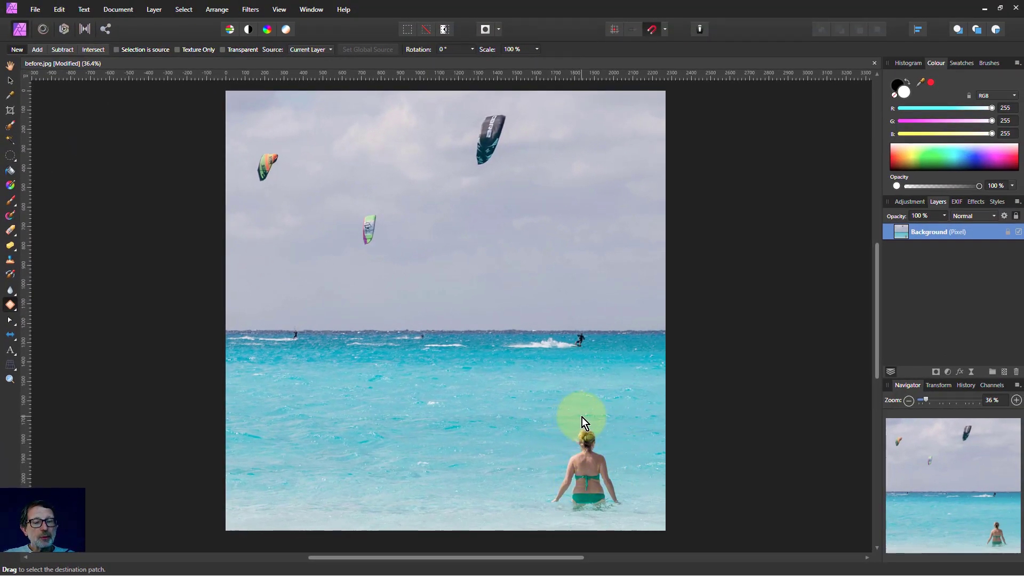
# - Lasso the wading woman, patch her with nearby water, and commit by switching to the Hand tool
pyautogui.moveTo(581, 417)
pyautogui.mouseDown()
pyautogui.moveTo(612, 437)
pyautogui.moveTo(626, 468)
pyautogui.moveTo(629, 497)
pyautogui.moveTo(608, 524)
pyautogui.moveTo(564, 525)
pyautogui.moveTo(595, 521)
pyautogui.moveTo(548, 517)
pyautogui.moveTo(526, 499)
pyautogui.moveTo(542, 457)
pyautogui.mouseUp()
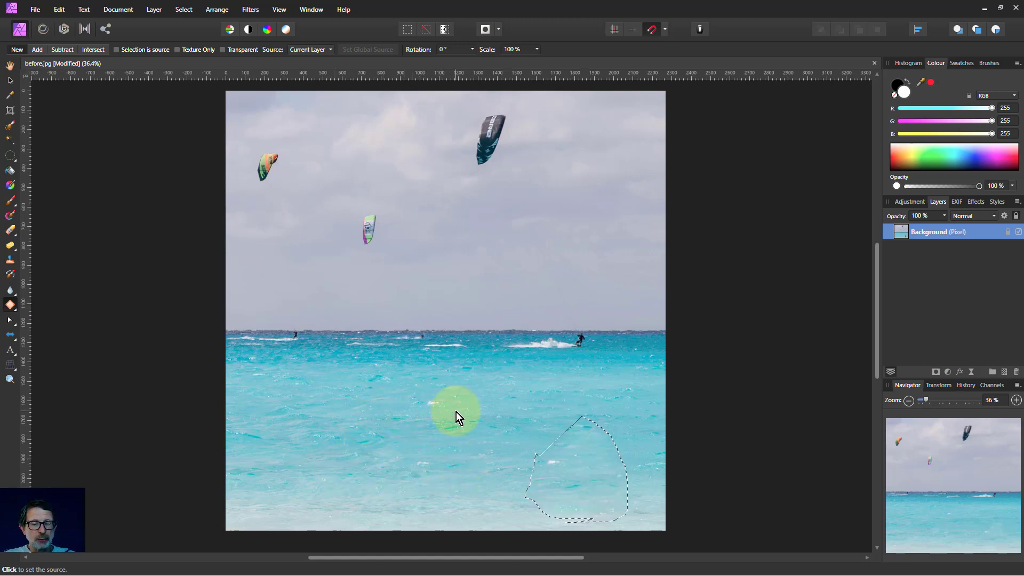
pyautogui.click(452, 475)
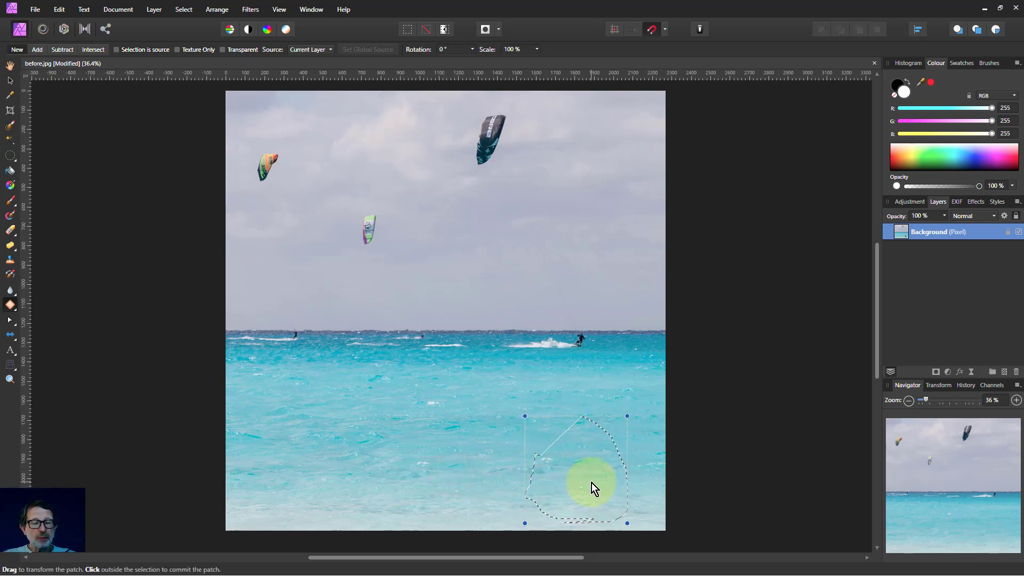
pyautogui.click(10, 65)
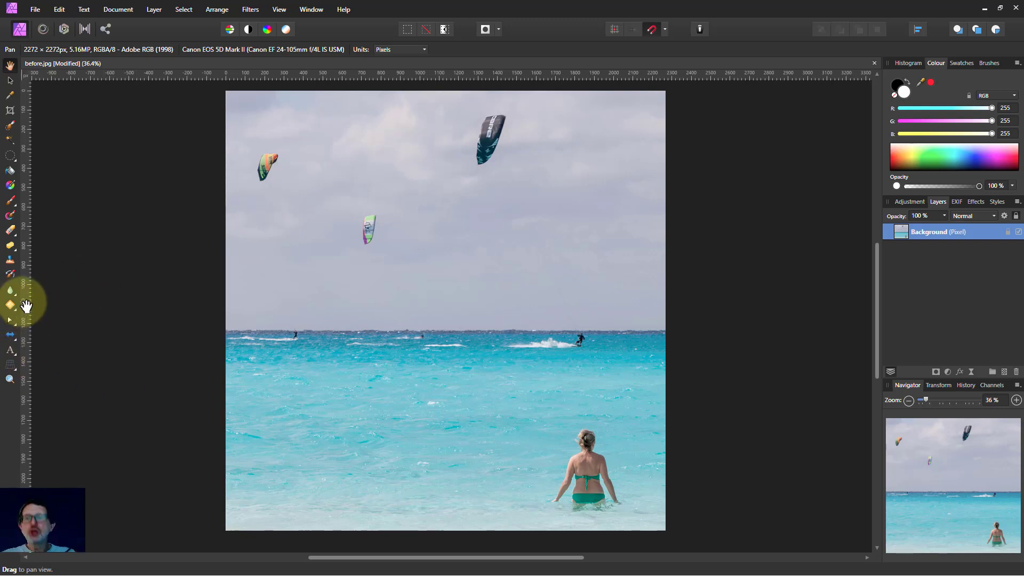
# - Brush a selection around the woman's arm and torso, then return to the Patch Tool
pyautogui.click(11, 126)
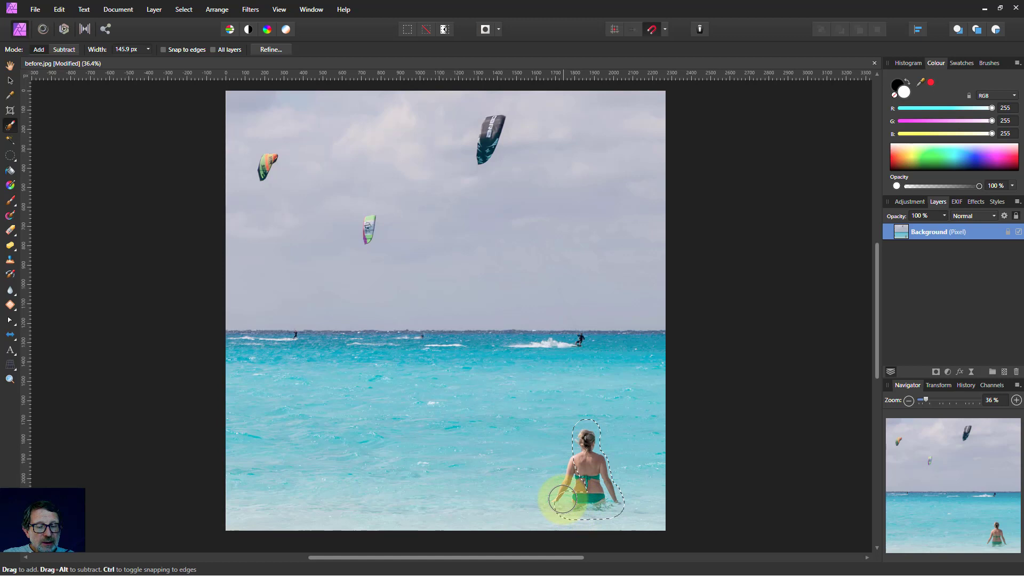
pyautogui.moveTo(556, 498)
pyautogui.mouseDown()
pyautogui.moveTo(575, 486)
pyautogui.moveTo(581, 449)
pyautogui.moveTo(617, 493)
pyautogui.mouseUp()
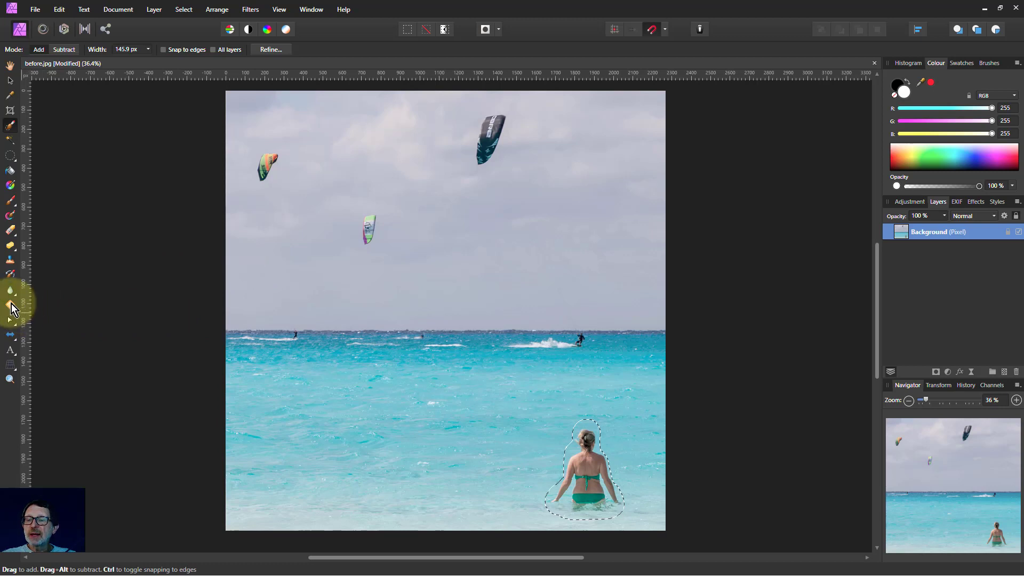
pyautogui.click(10, 304)
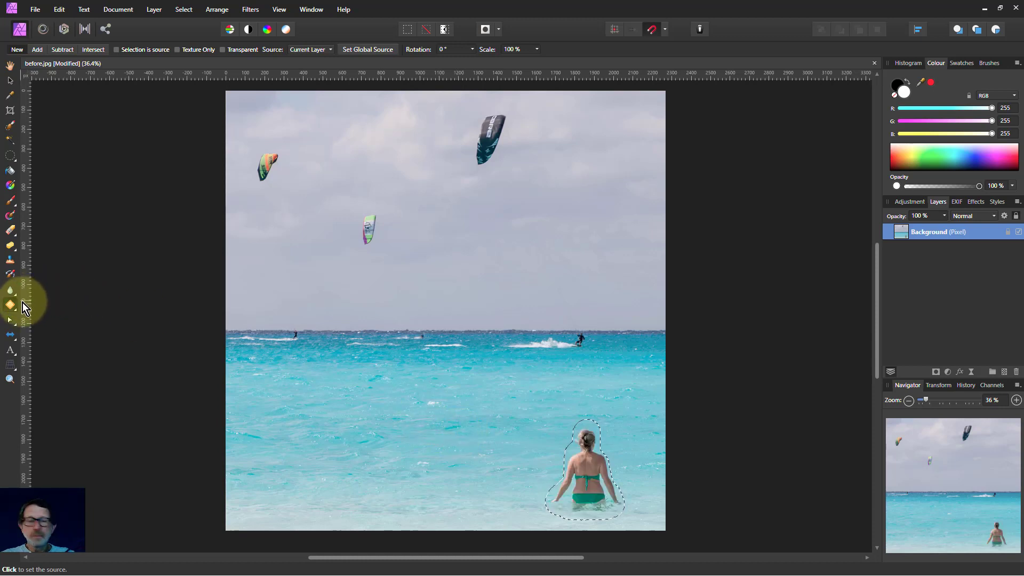
# - Deselect and draw a closed freehand patch outline around the woman
pyautogui.hotkey('ctrl', 'd')
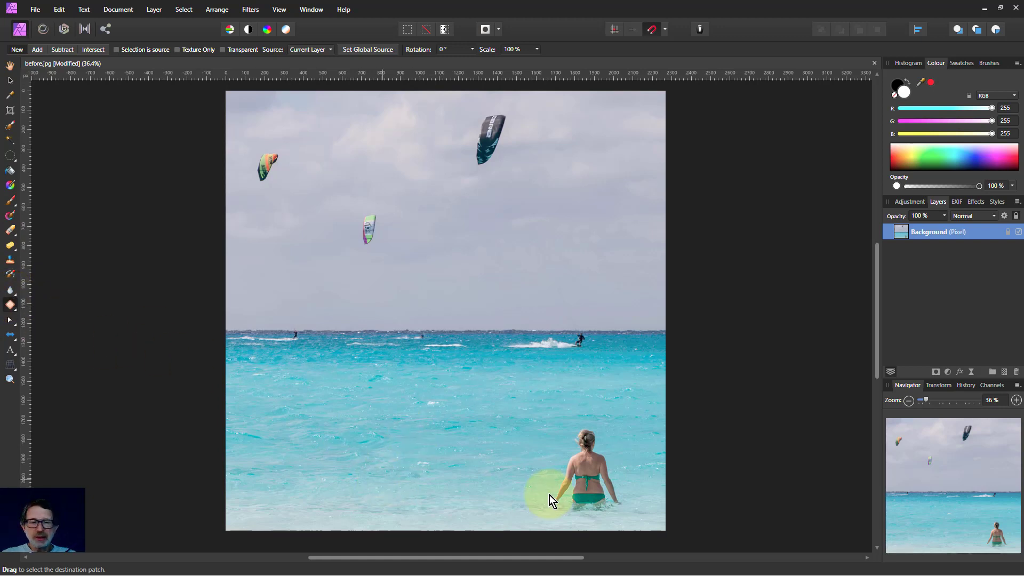
pyautogui.moveTo(588, 416)
pyautogui.mouseDown()
pyautogui.moveTo(610, 444)
pyautogui.moveTo(629, 513)
pyautogui.mouseUp()
pyautogui.moveTo(553, 519)
pyautogui.mouseDown()
pyautogui.moveTo(532, 502)
pyautogui.moveTo(541, 493)
pyautogui.moveTo(500, 394)
pyautogui.moveTo(540, 485)
pyautogui.mouseUp()
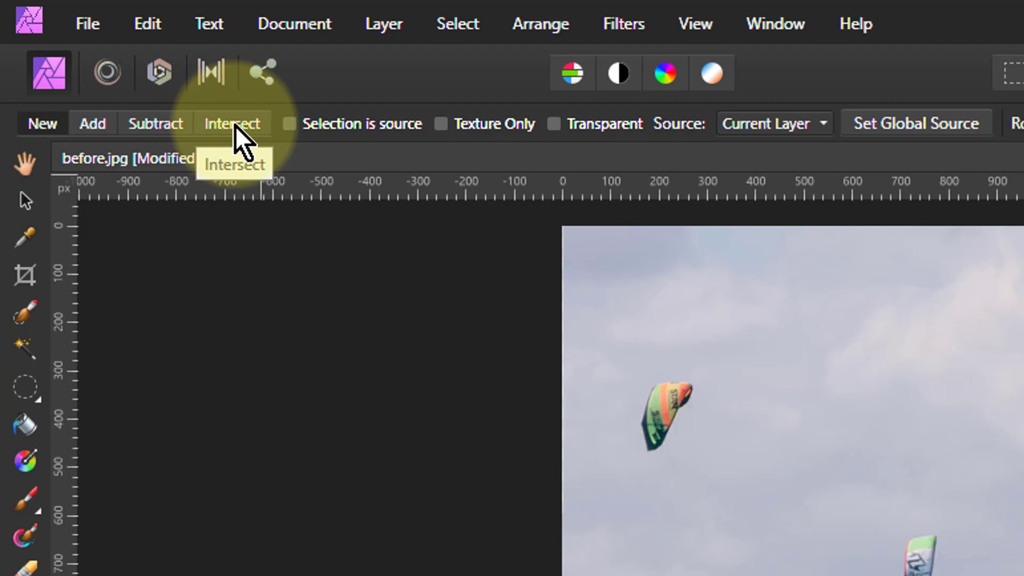
# - Enable Selection is source and place a smaller, slightly rotated woman copy at the lower left
pyautogui.click(291, 126)
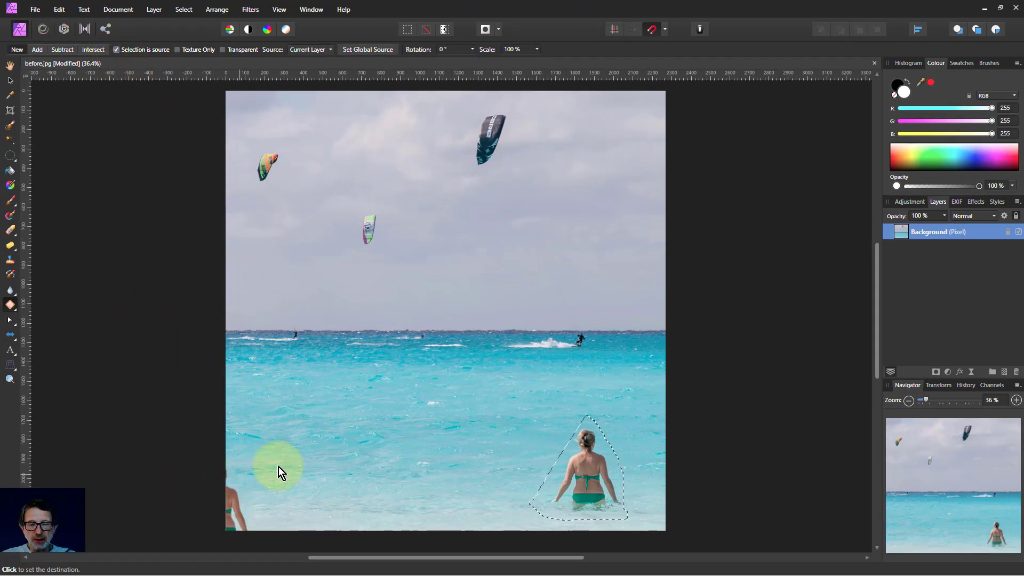
pyautogui.moveTo(278, 466)
pyautogui.mouseDown()
pyautogui.moveTo(312, 440)
pyautogui.moveTo(427, 451)
pyautogui.moveTo(442, 465)
pyautogui.moveTo(571, 469)
pyautogui.moveTo(383, 474)
pyautogui.moveTo(386, 463)
pyautogui.mouseUp()
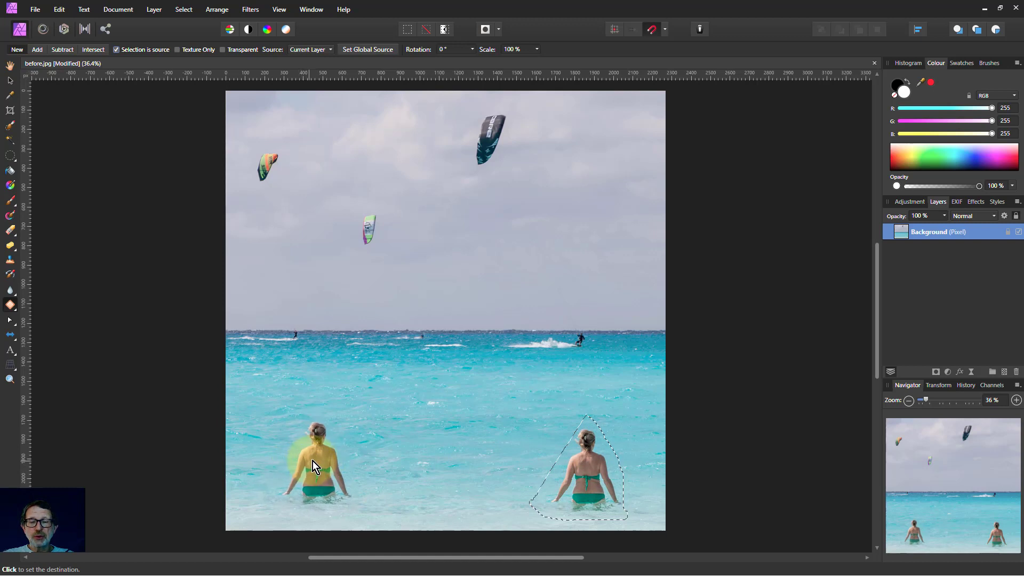
pyautogui.click(312, 462)
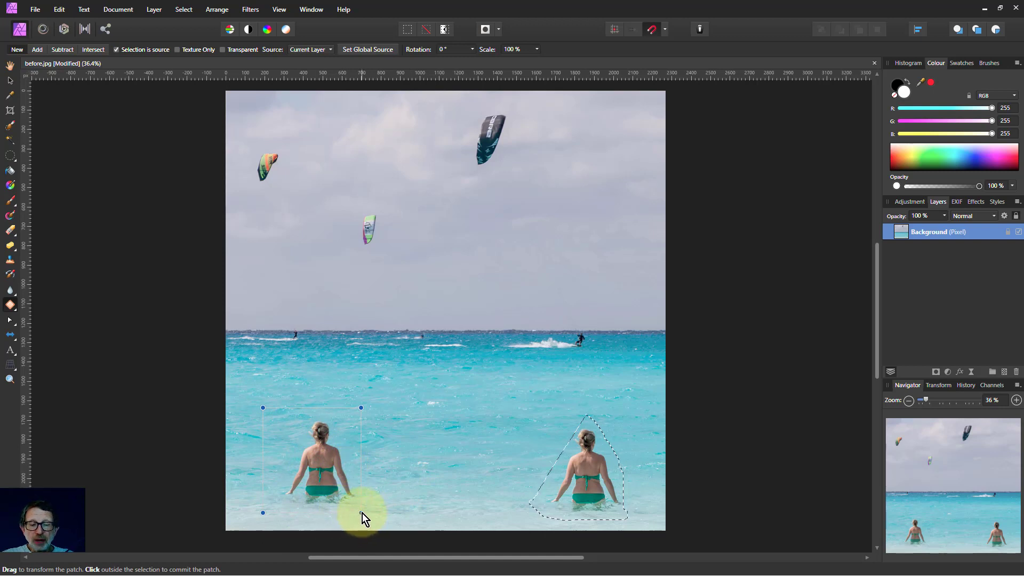
pyautogui.moveTo(356, 515); pyautogui.dragTo(278, 385)
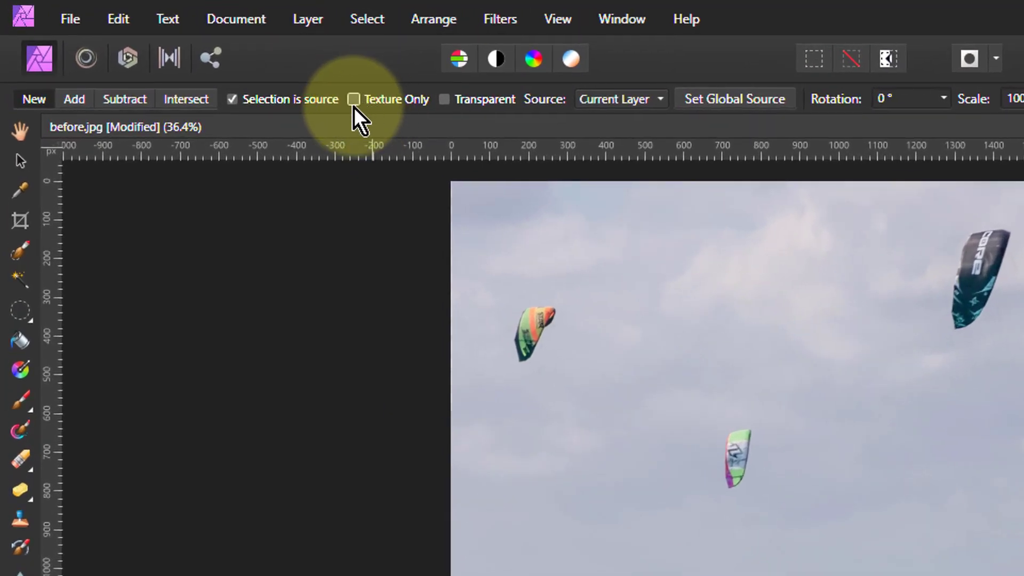
# - Turn on Texture Only and move the woman patch up into the sky, then back into the water
pyautogui.click(354, 99)
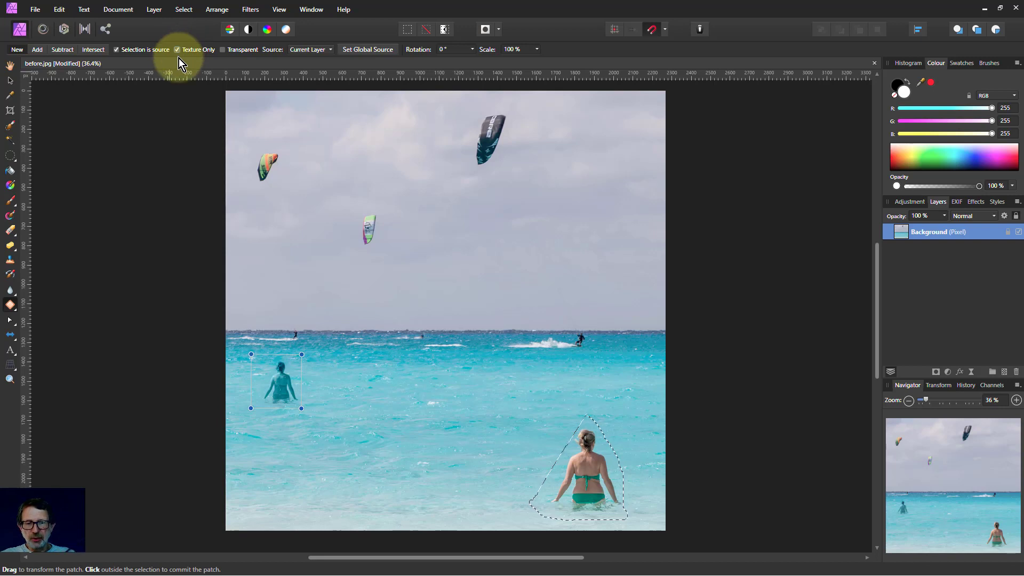
pyautogui.click(277, 398)
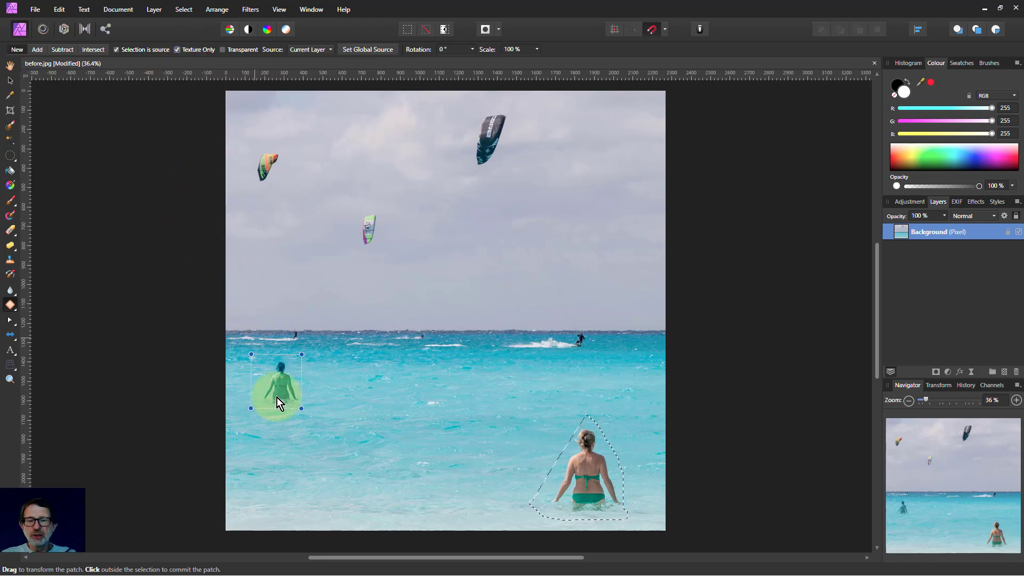
pyautogui.moveTo(281, 318); pyautogui.dragTo(277, 308)
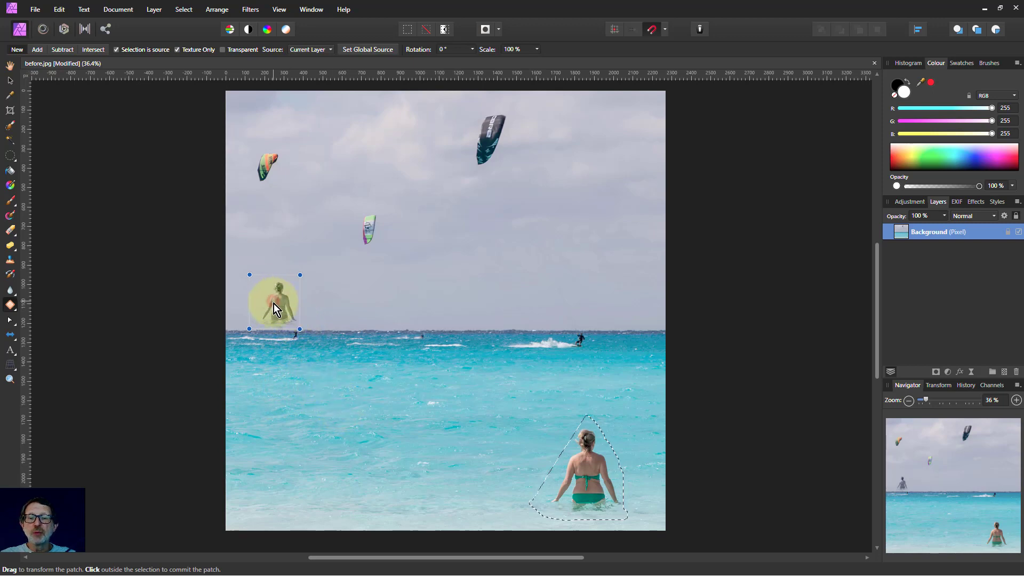
pyautogui.moveTo(274, 309); pyautogui.dragTo(274, 430)
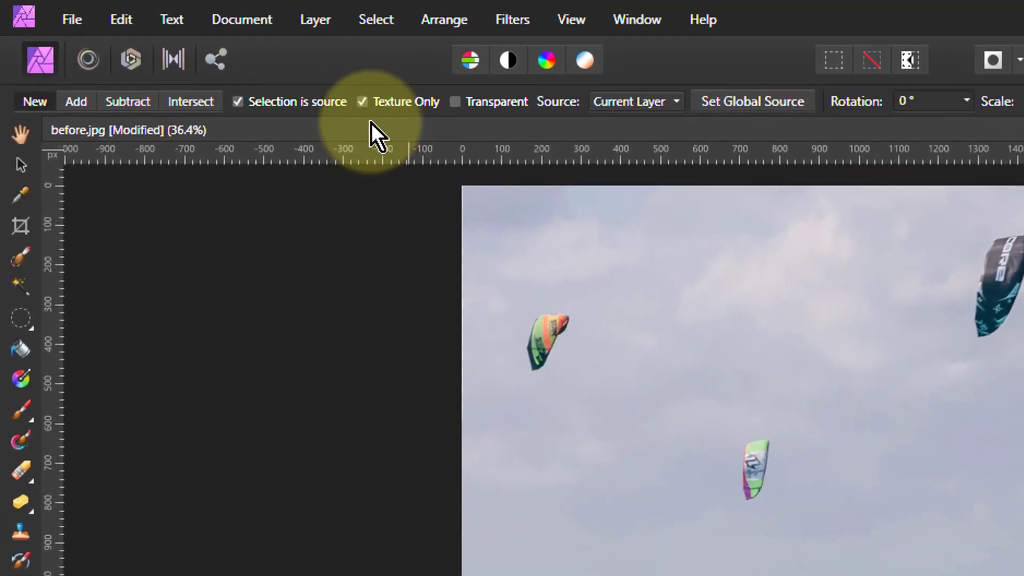
# - Swap Texture Only for Transparent, drag a woman copy across the sky, then outline the small green kite
pyautogui.click(183, 51)
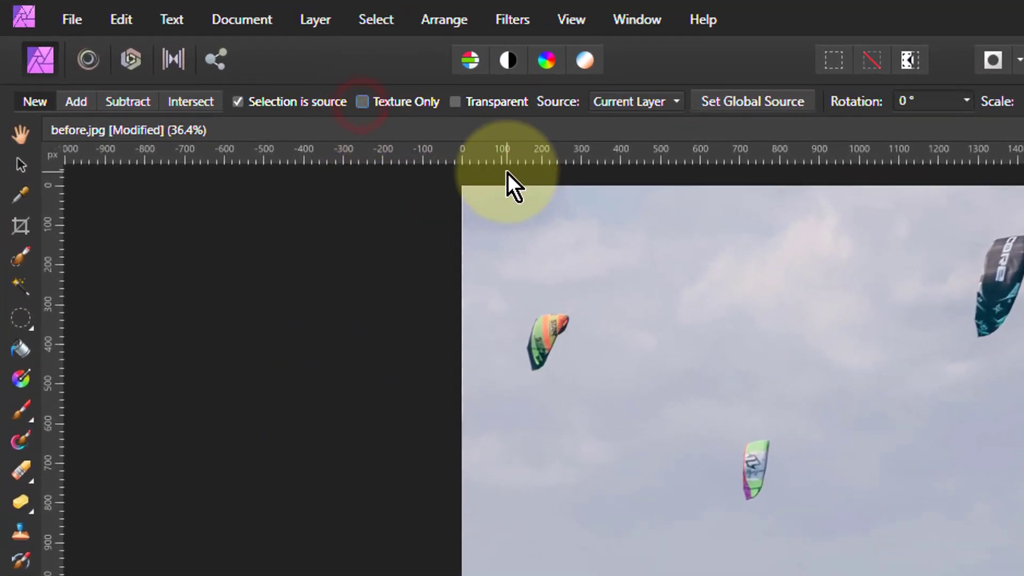
pyautogui.click(455, 102)
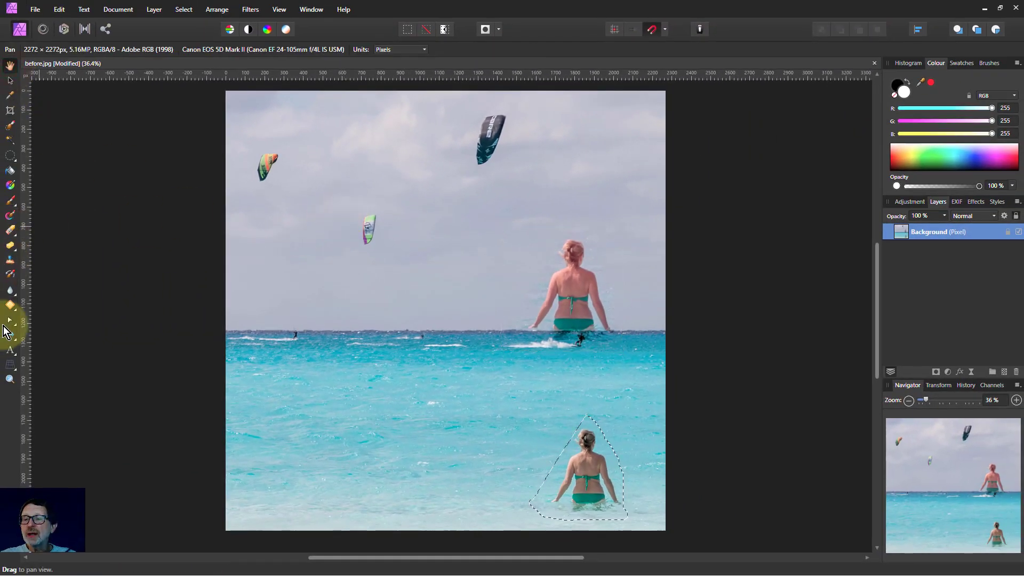
pyautogui.click(10, 305)
pyautogui.moveTo(329, 212); pyautogui.dragTo(414, 255)
pyautogui.hotkey('ctrl', 'd')
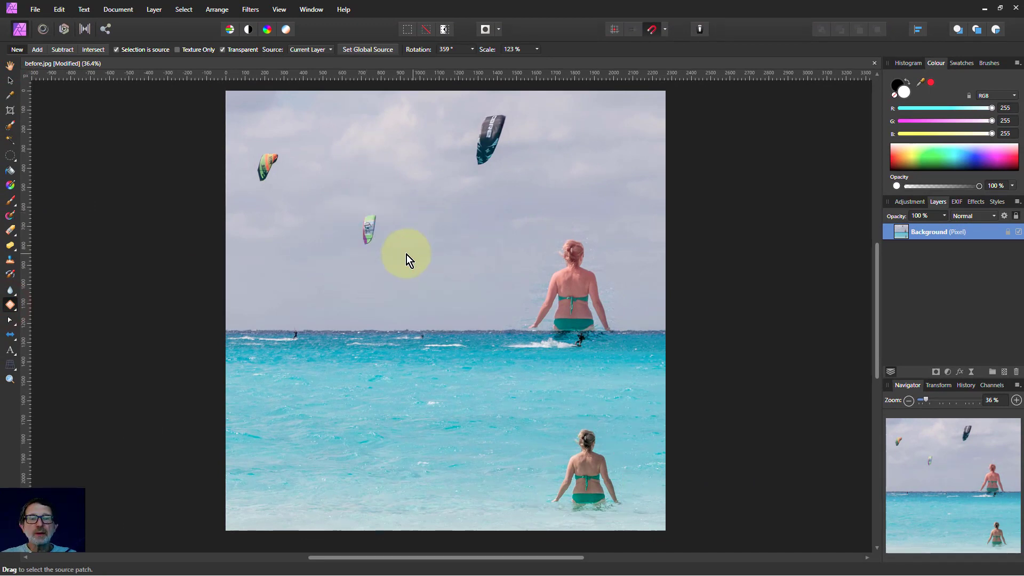
pyautogui.moveTo(376, 201)
pyautogui.mouseDown()
pyautogui.moveTo(341, 225)
pyautogui.moveTo(395, 248)
pyautogui.mouseUp()
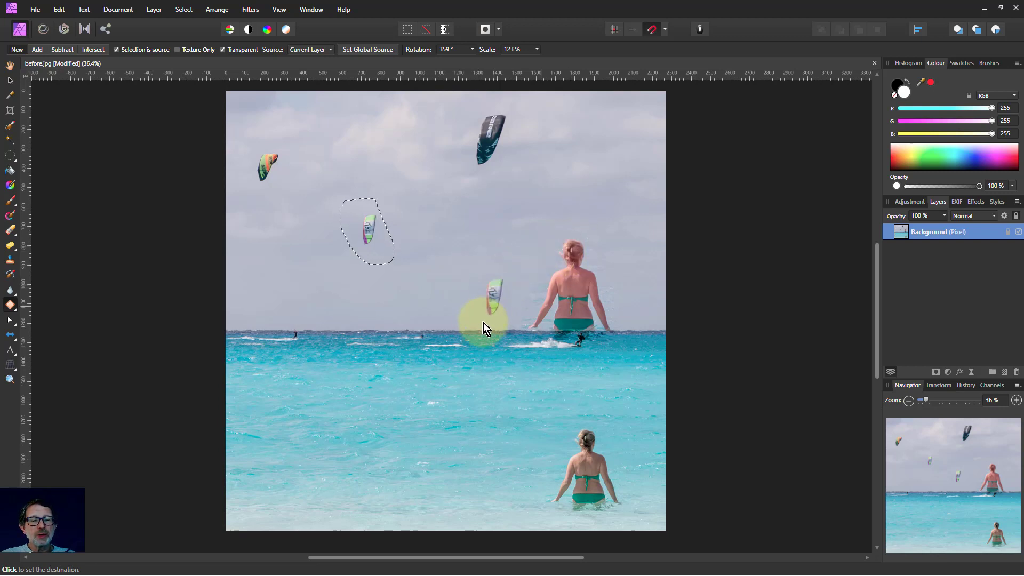
# - Place the kite copy above the horizon, then click outside the selection to commit
pyautogui.click(460, 344)
pyautogui.click(449, 280)
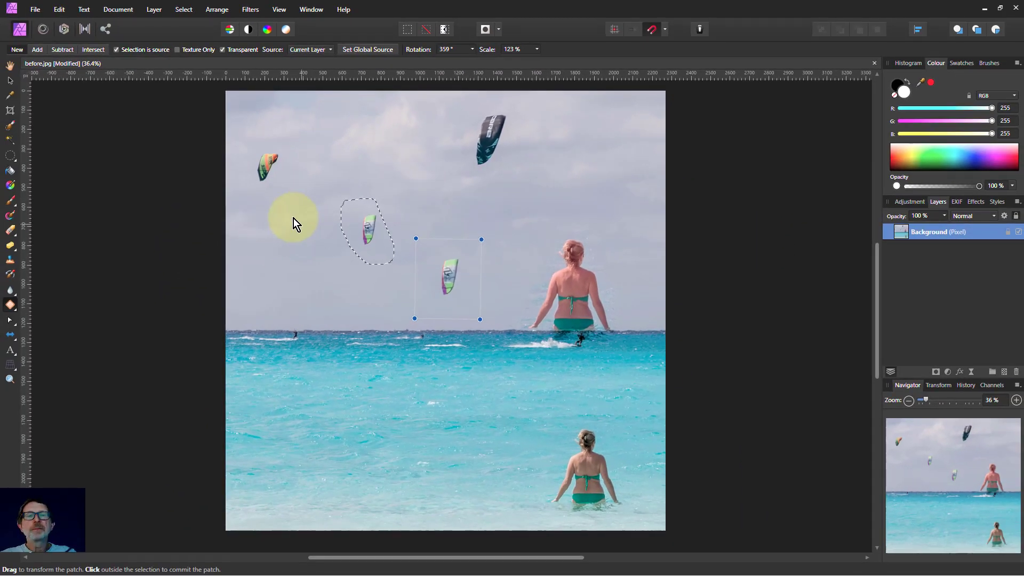
pyautogui.click(323, 161)
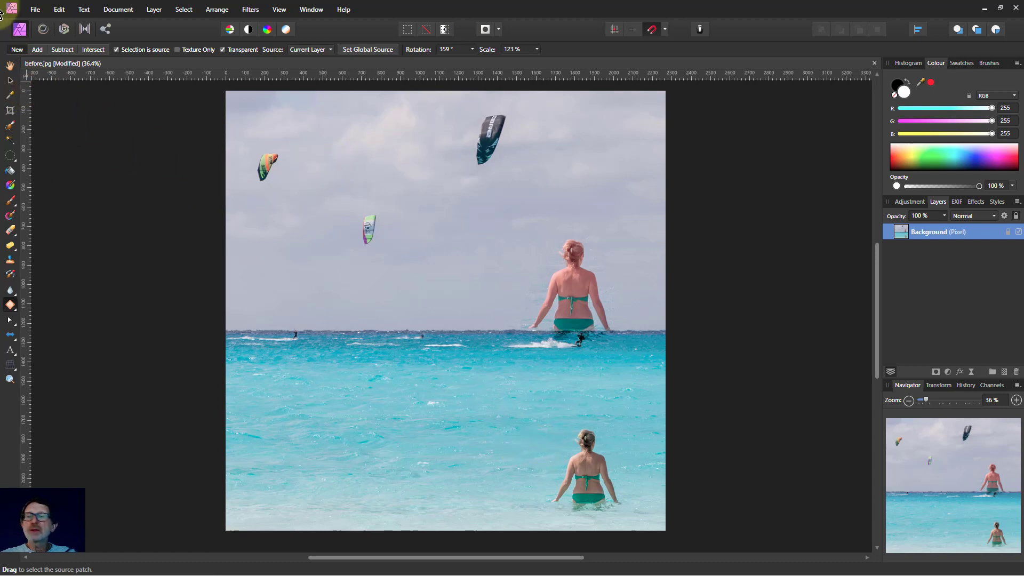
# - Reset patch Rotation to 0 and Scale to 100%, and untick Selection is source and Transparent
pyautogui.click(8, 68)
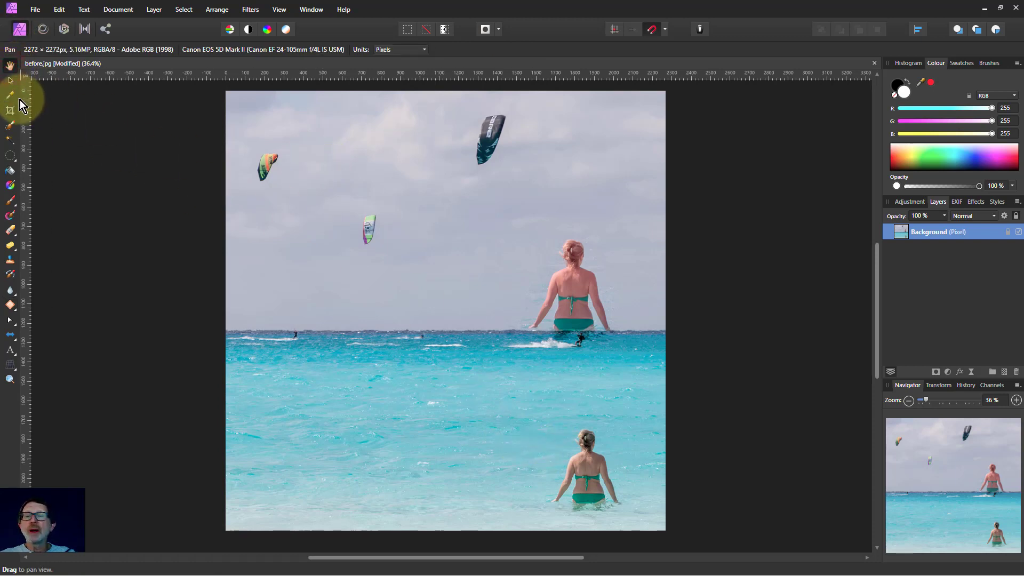
pyautogui.click(12, 305)
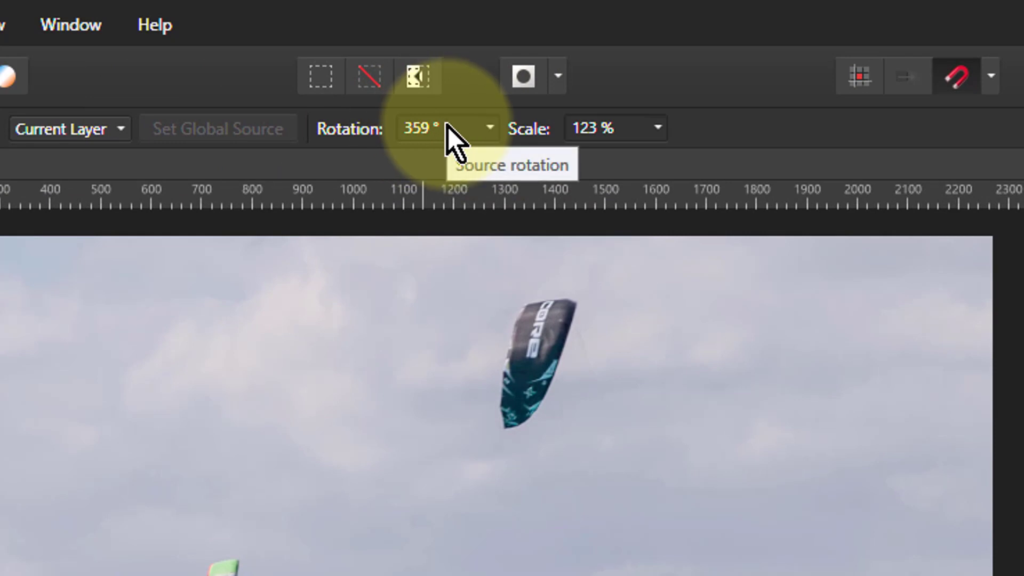
pyautogui.click(437, 137)
pyautogui.write('0')
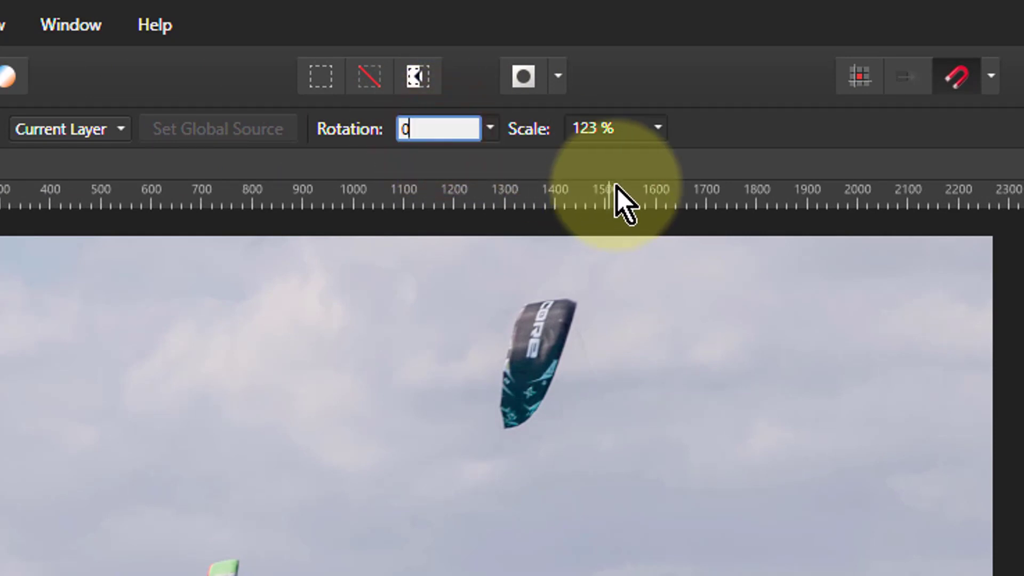
pyautogui.click(613, 133)
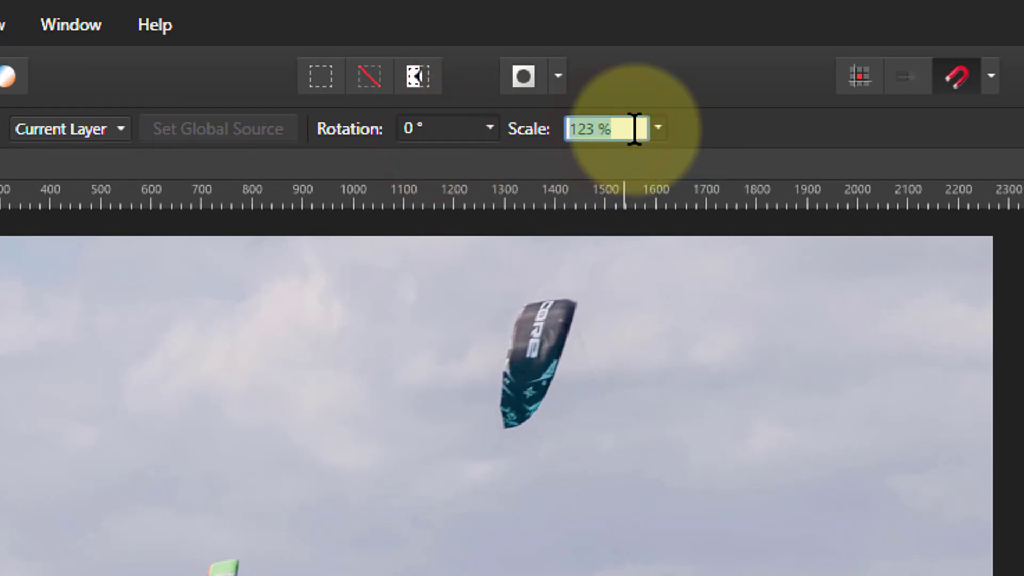
pyautogui.write('100')
pyautogui.press('Return')
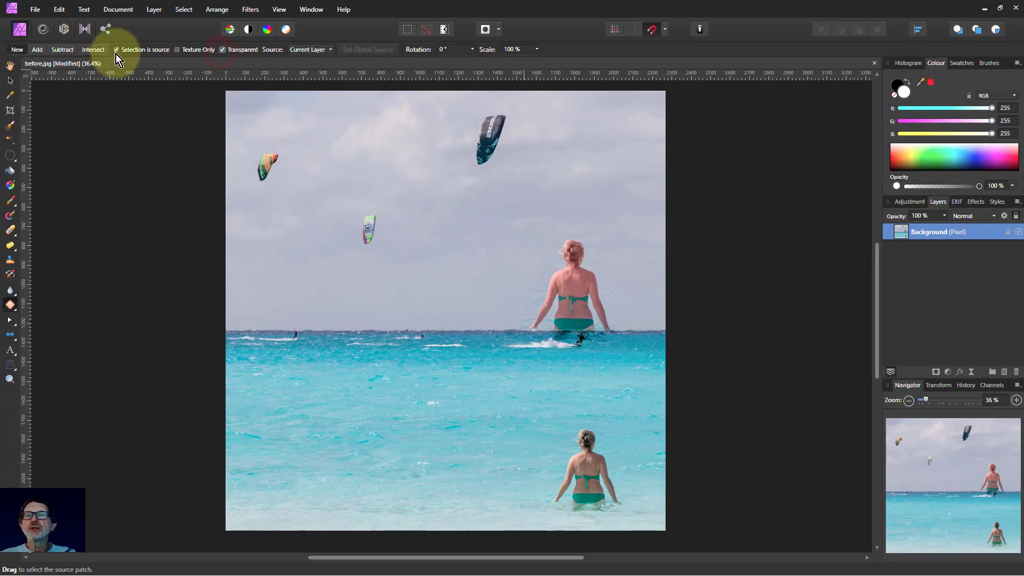
pyautogui.click(116, 53)
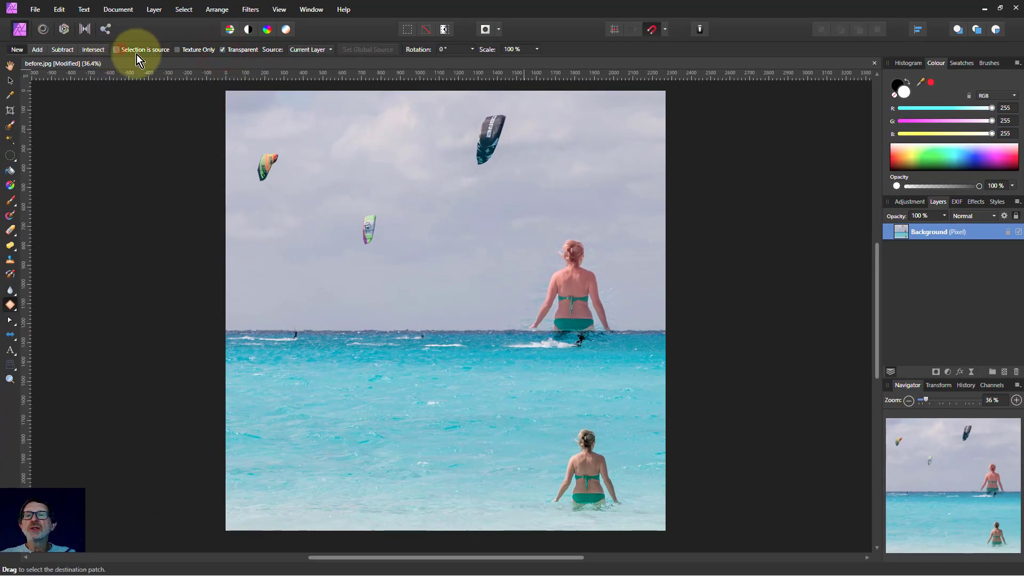
pyautogui.click(222, 50)
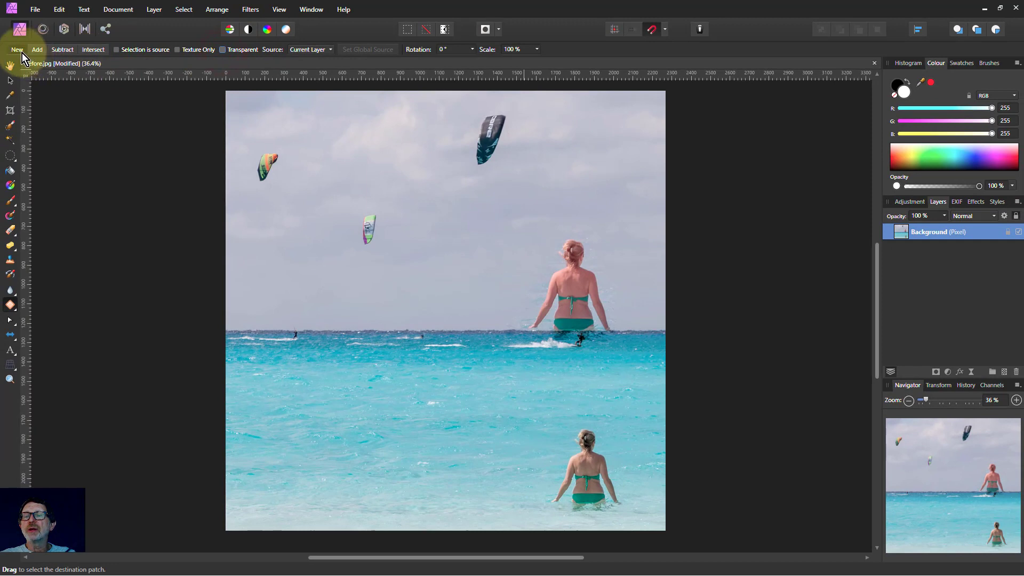